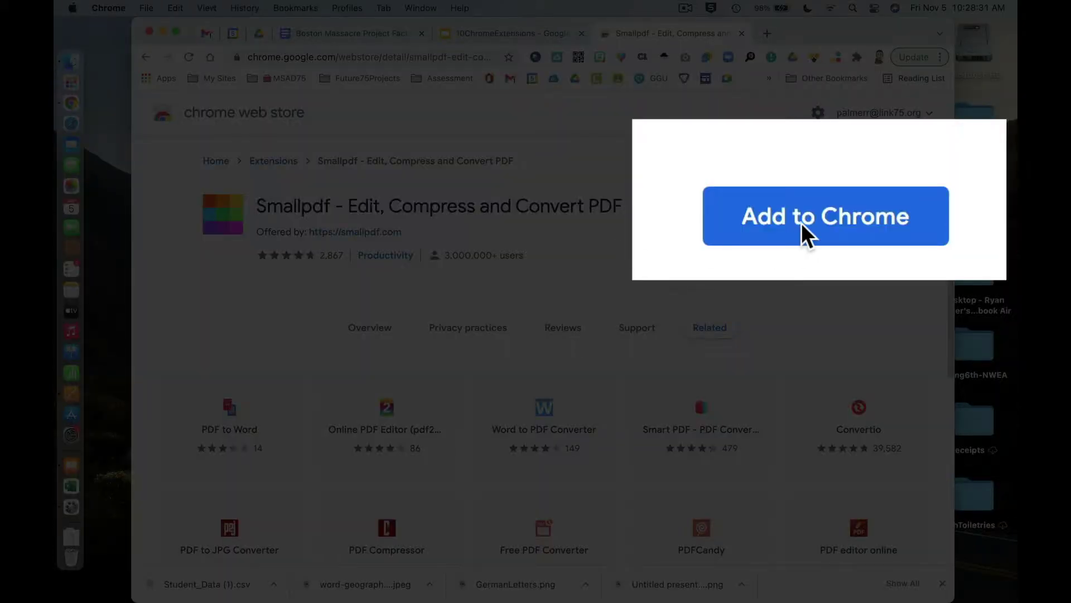
Step: Add the Smallpdf - Edit, Compress and Convert PDF extension to Chrome and confirm the install
left_click(811, 208)
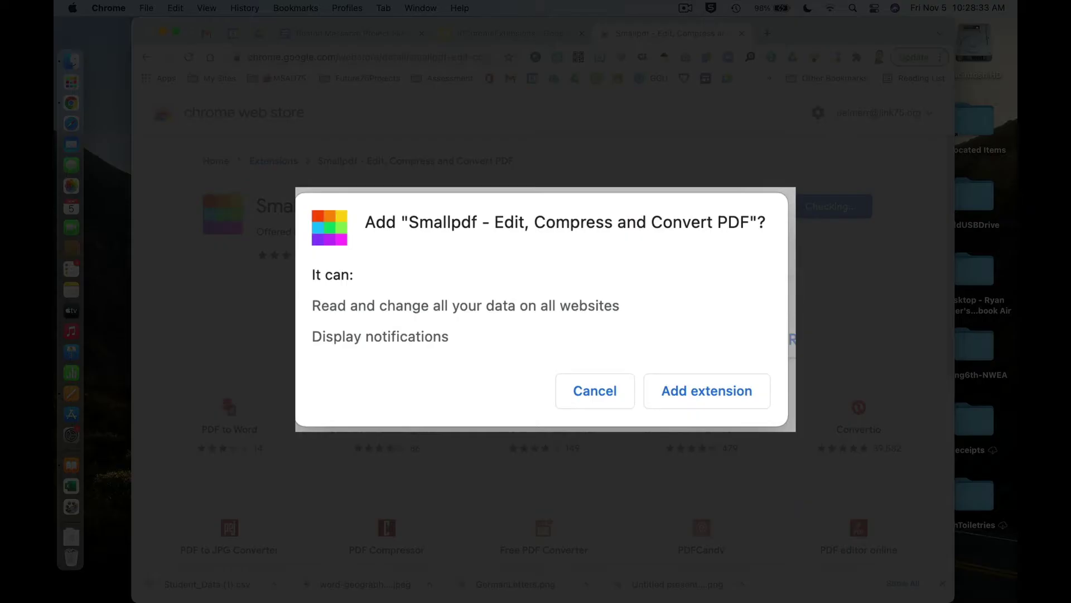
left_click(647, 359)
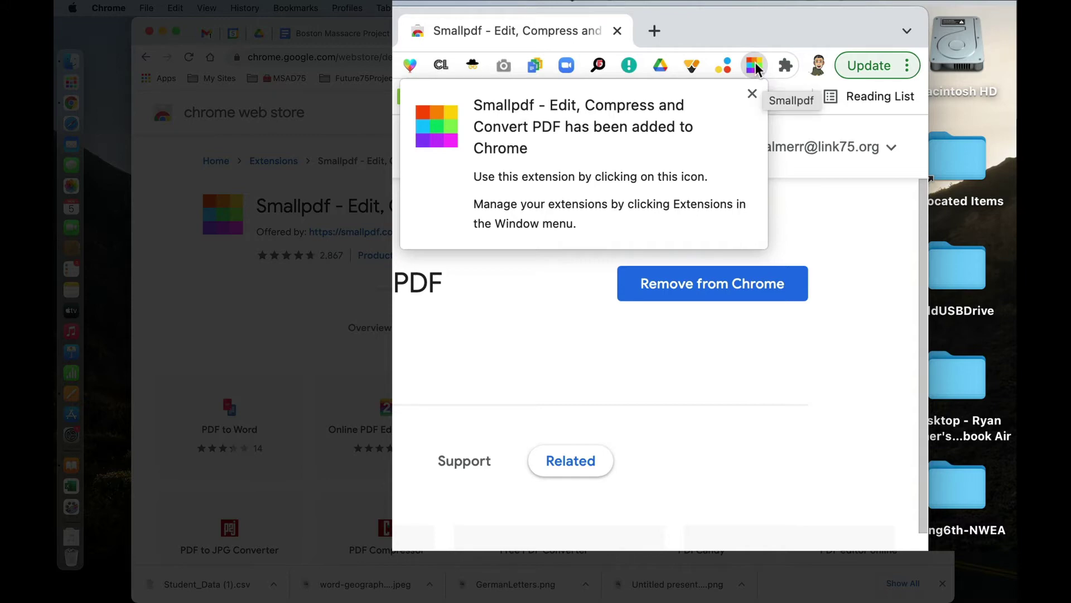
Step: Pin Smallpdf from the Extensions menu and start dragging its icon along the toolbar
left_click(791, 61)
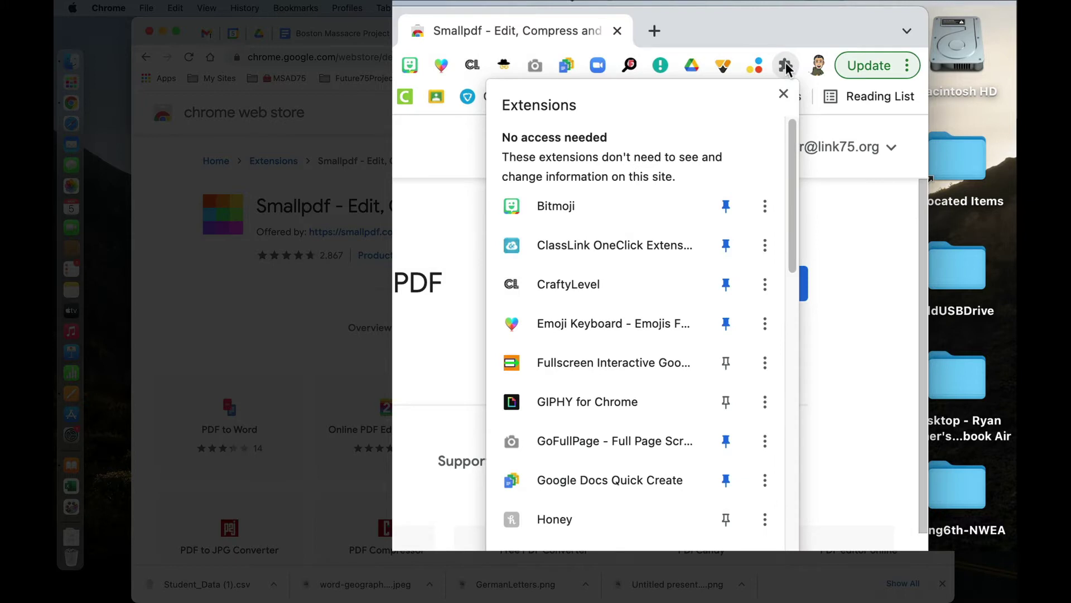
scroll(594, 303, "down", 5)
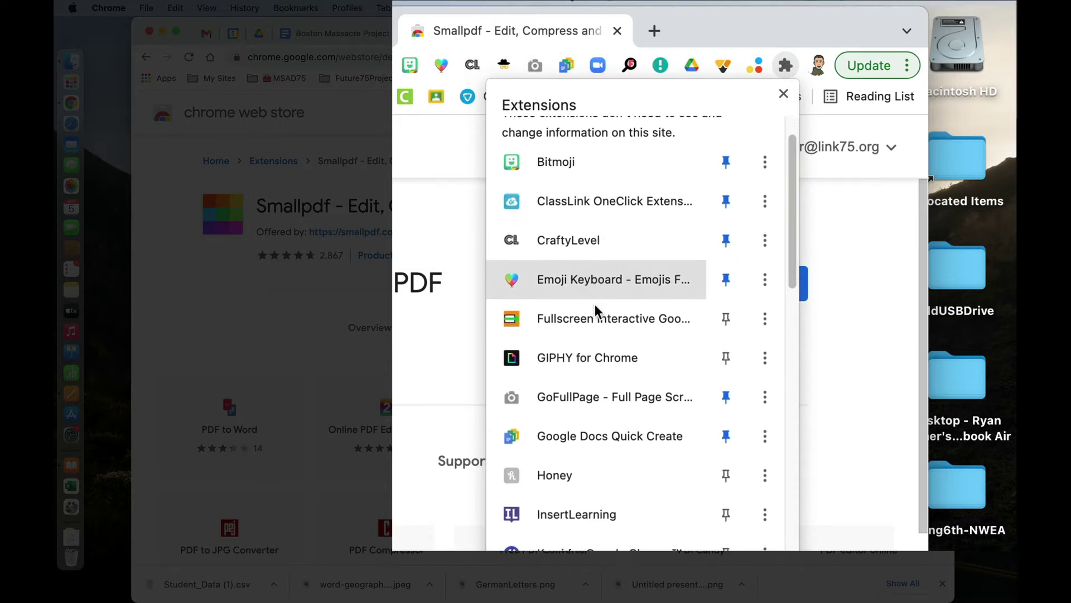
scroll(596, 310, "down", 2)
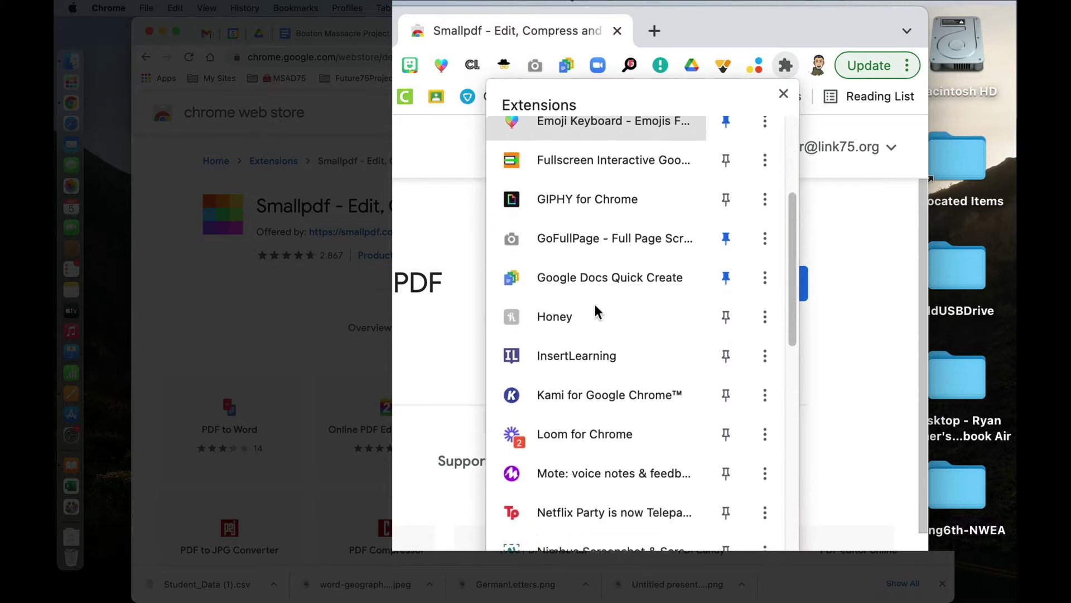
scroll(595, 310, "down", 3)
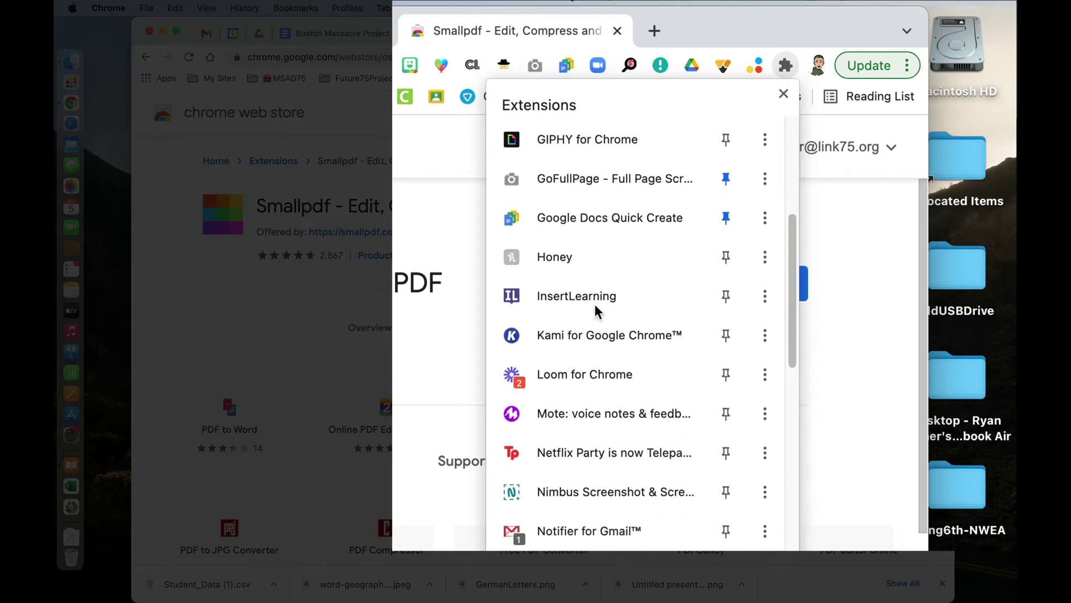
scroll(595, 307, "down", 4)
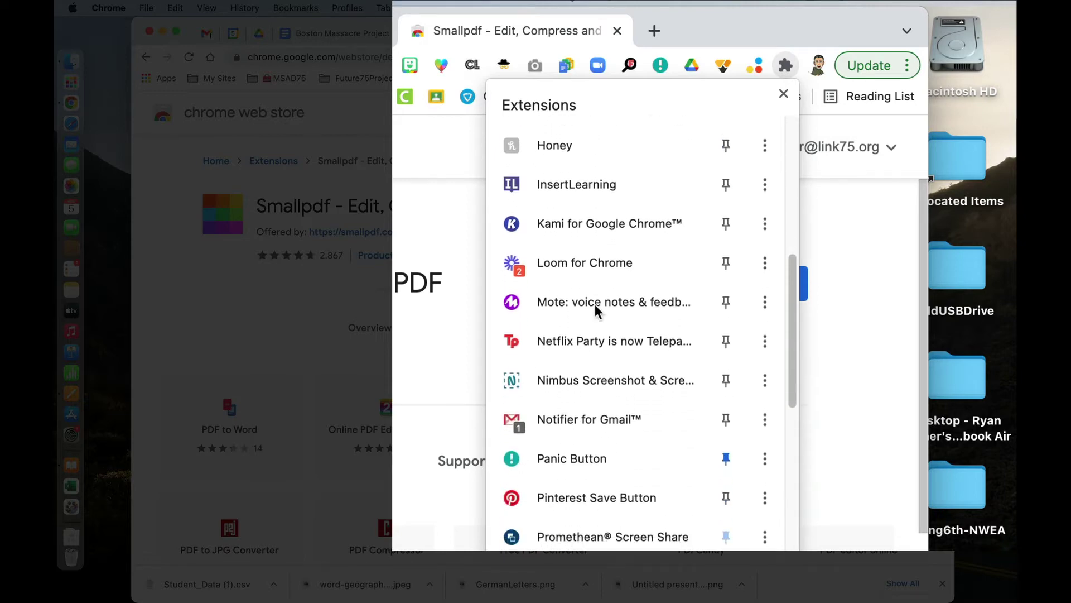
scroll(595, 310, "down", 3)
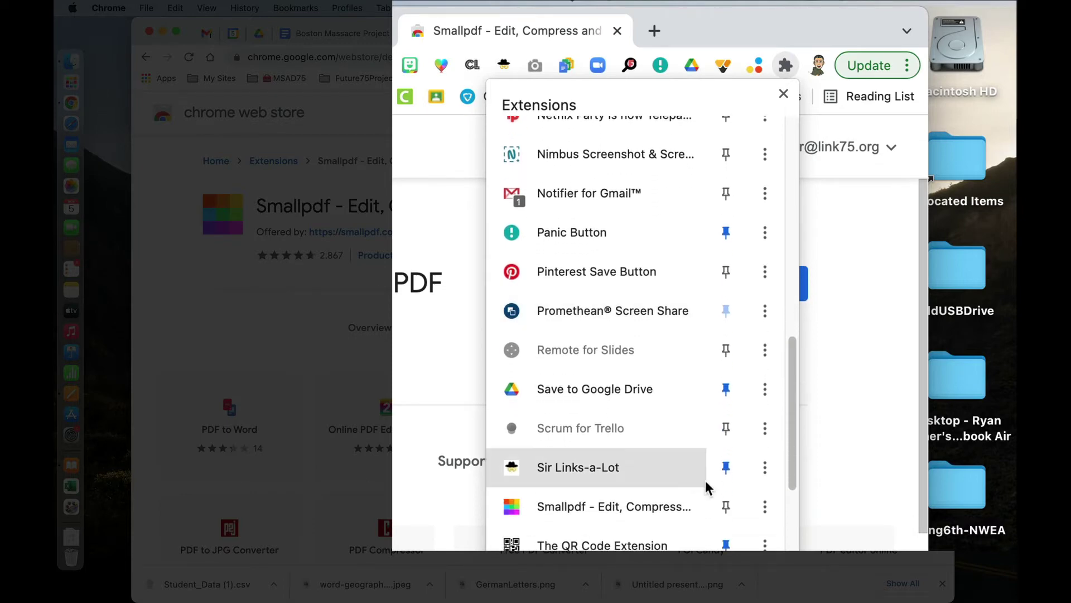
left_click(726, 507)
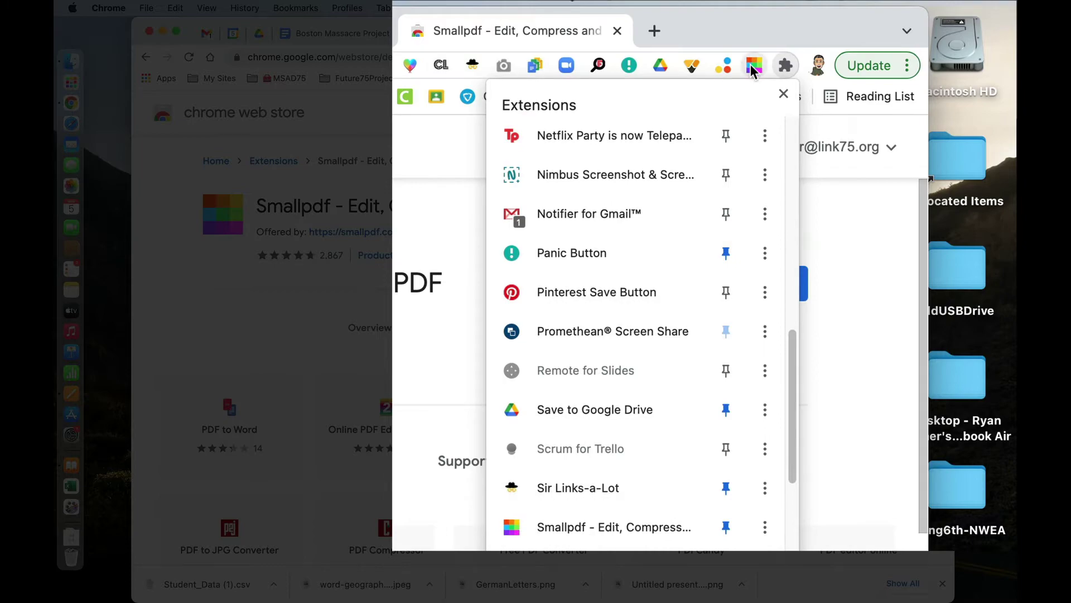
left_click_drag(751, 65, 494, 59)
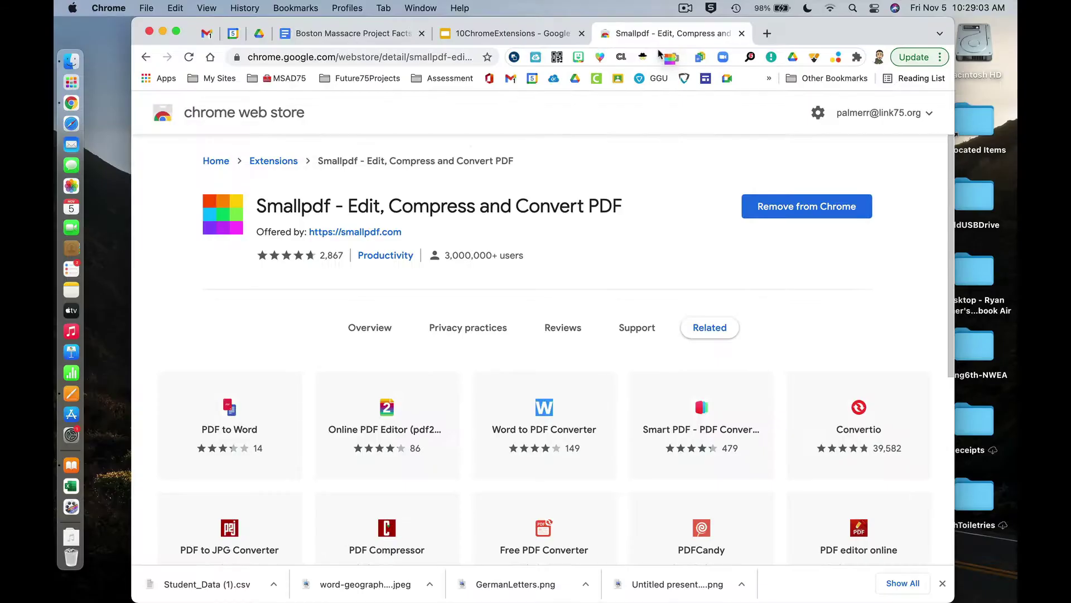
Step: Drop the Smallpdf icon beside the camera icon and move the Chrome window left
left_click_drag(658, 54, 664, 58)
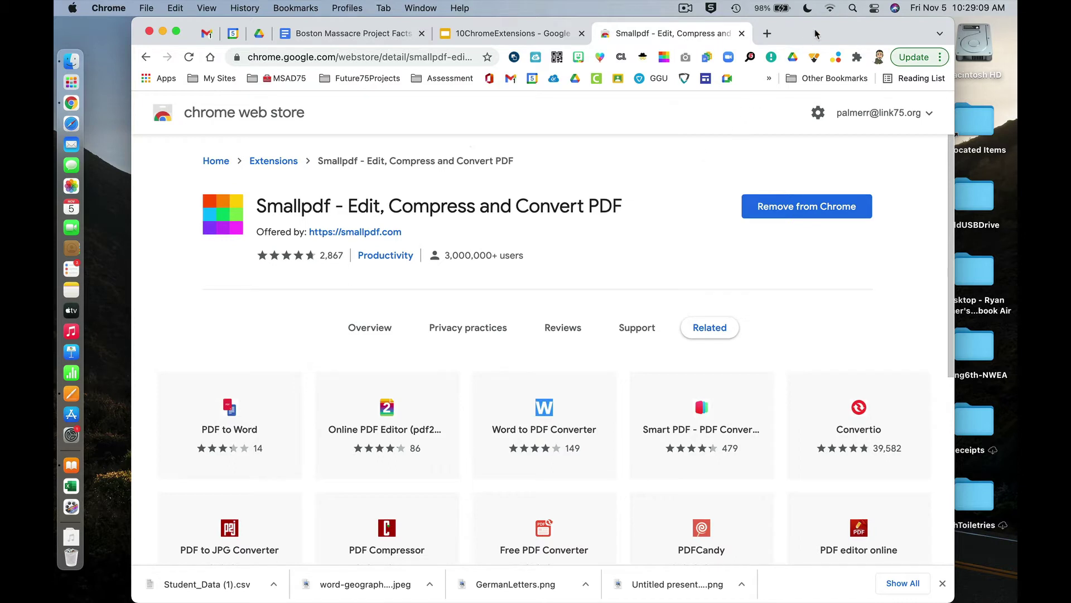
left_click_drag(815, 33, 749, 33)
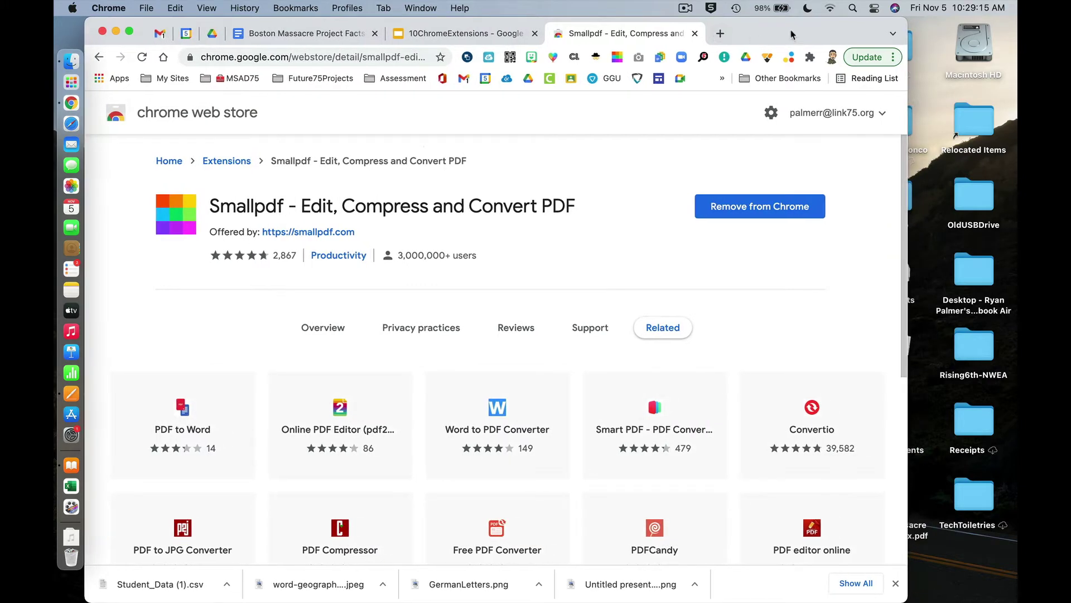
left_click_drag(791, 32, 728, 38)
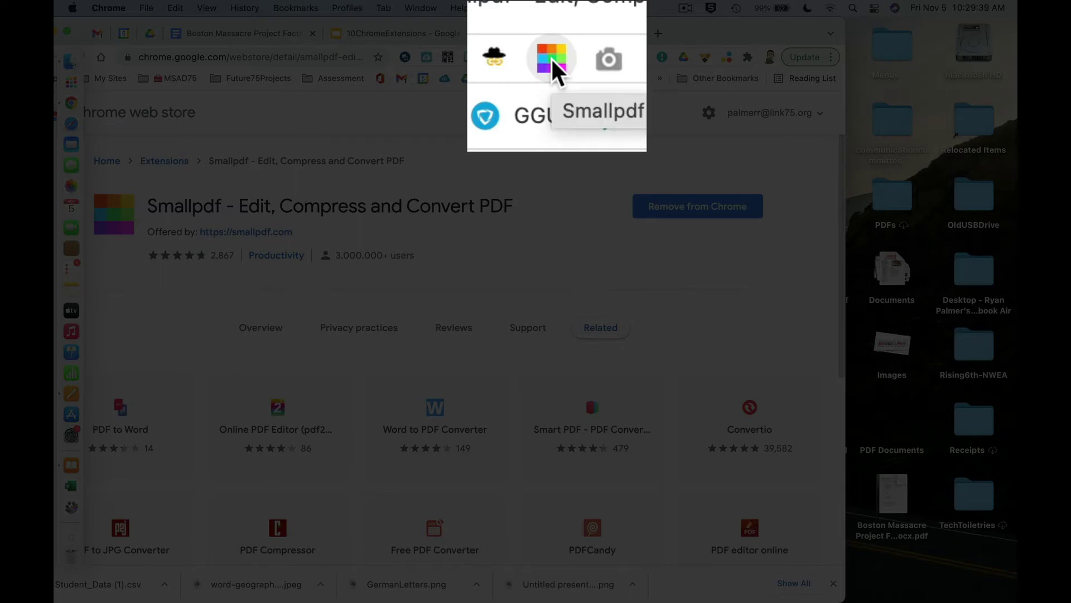
Step: Open PDF to Word from the Smallpdf extension's tool list
left_click(554, 64)
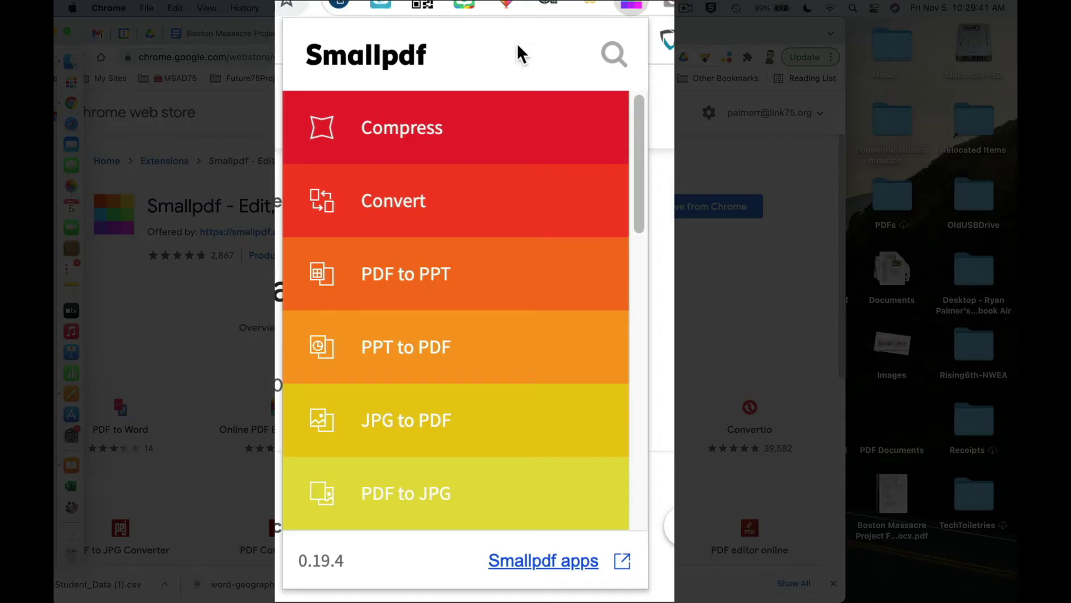
scroll(491, 203, "down", 4)
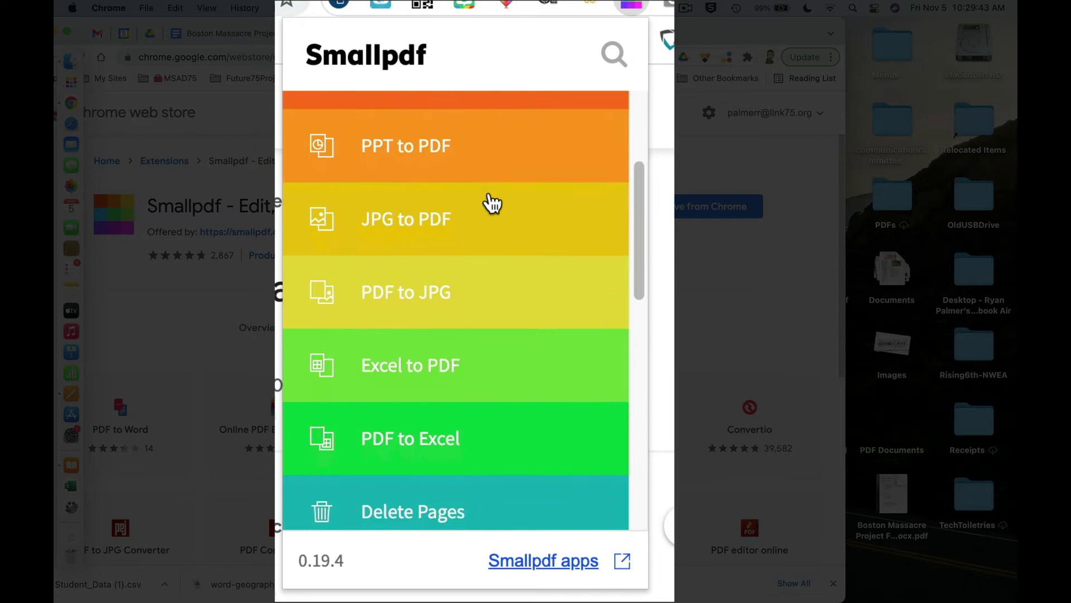
scroll(490, 204, "down", 5)
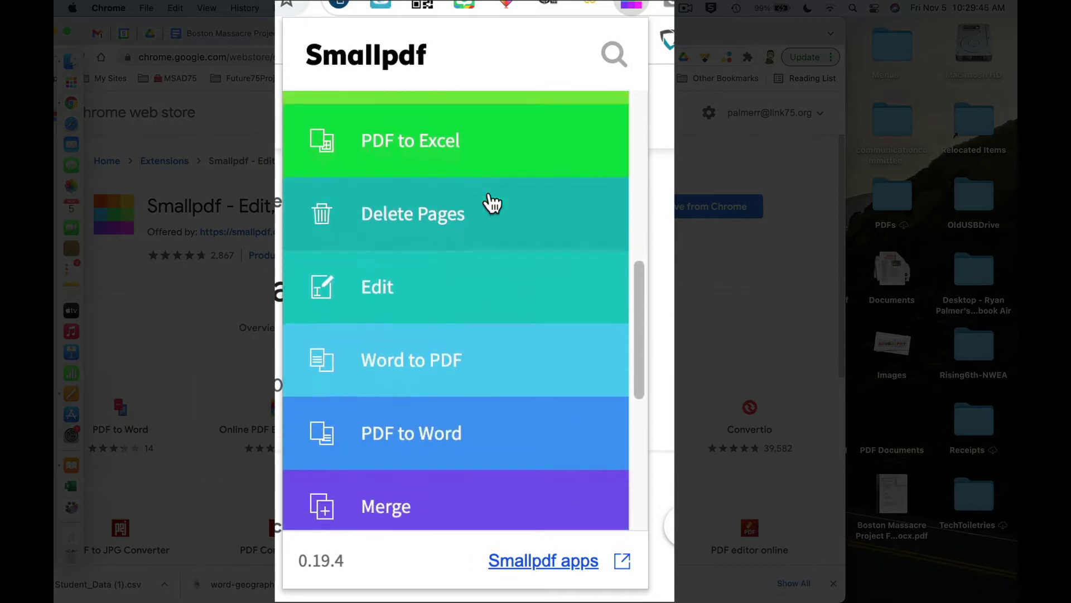
scroll(491, 203, "down", 1)
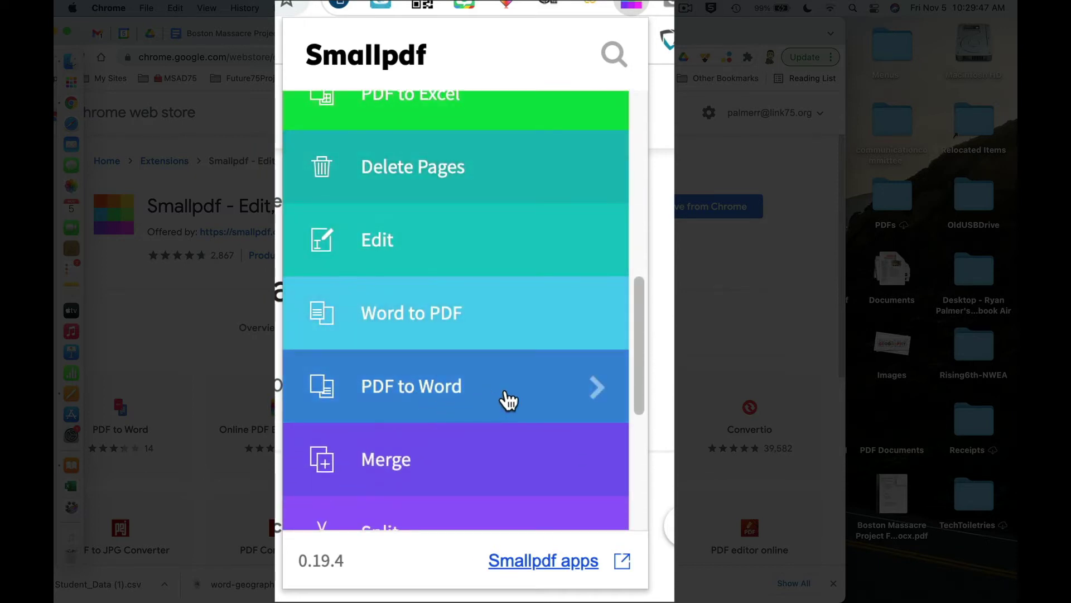
left_click(591, 388)
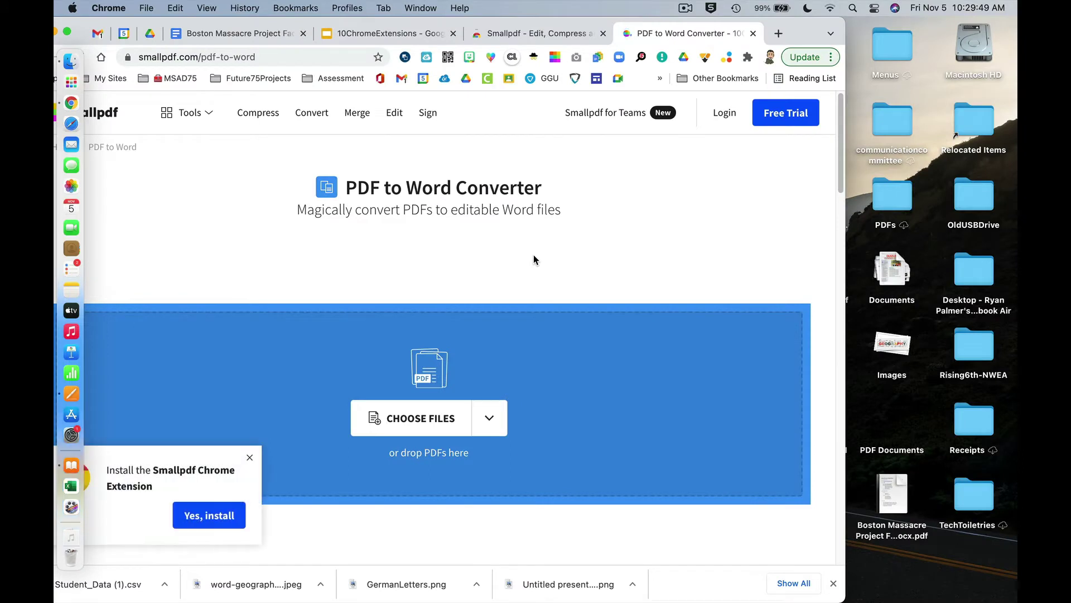
Step: Upload the Boston Massacre PDF from the desktop and convert it with plain Convert to Word, no OCR
mouse_move(898, 488)
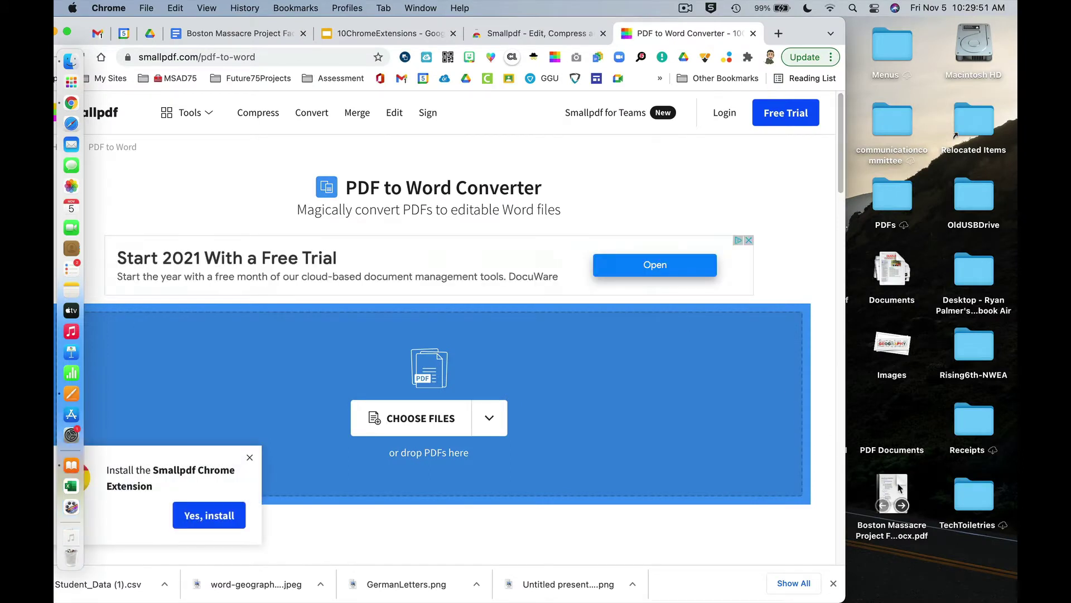
left_click_drag(891, 486, 414, 372)
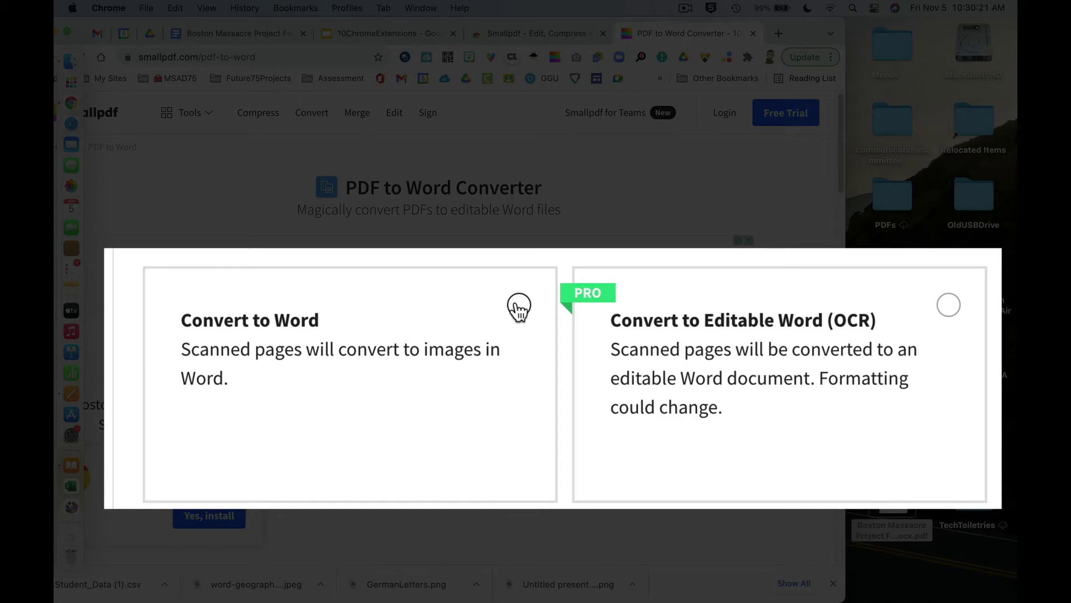
left_click(519, 306)
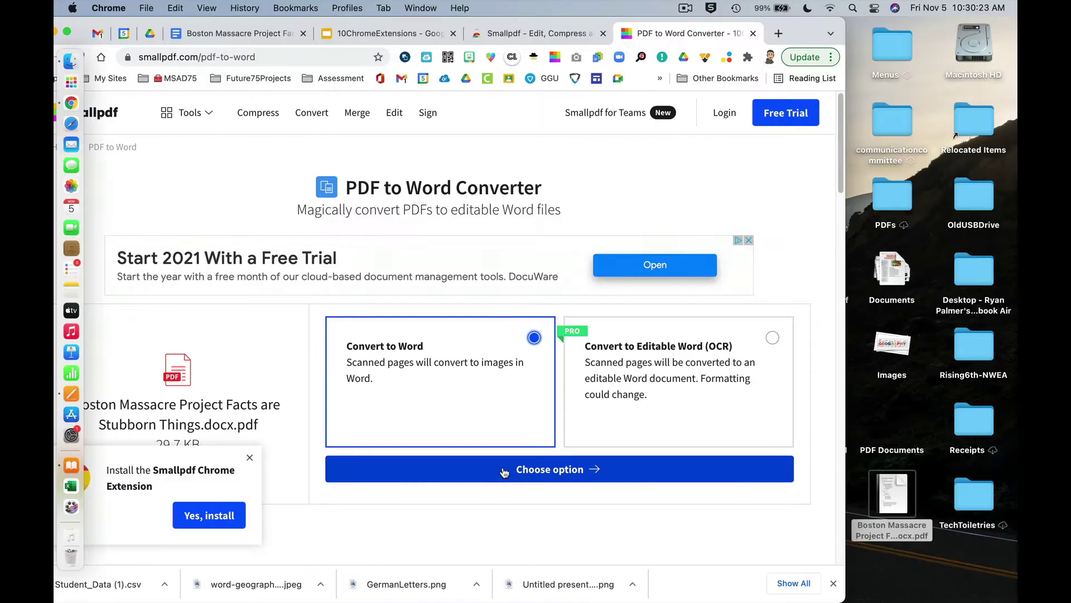
left_click(488, 469)
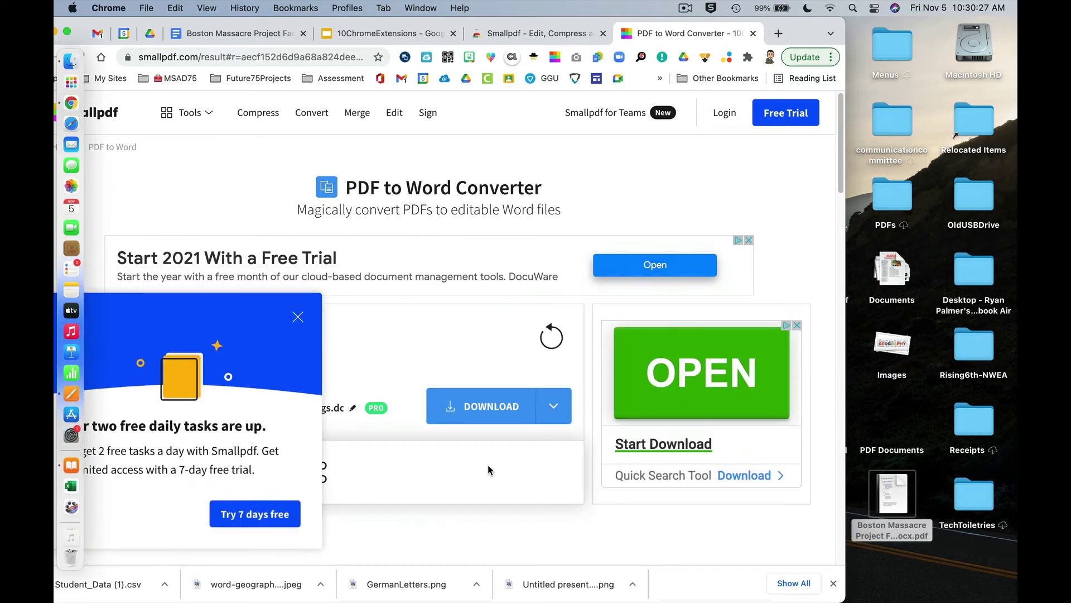
Step: Dismiss the free daily tasks notice, shift the window right, and download the converted Word file
left_click(296, 318)
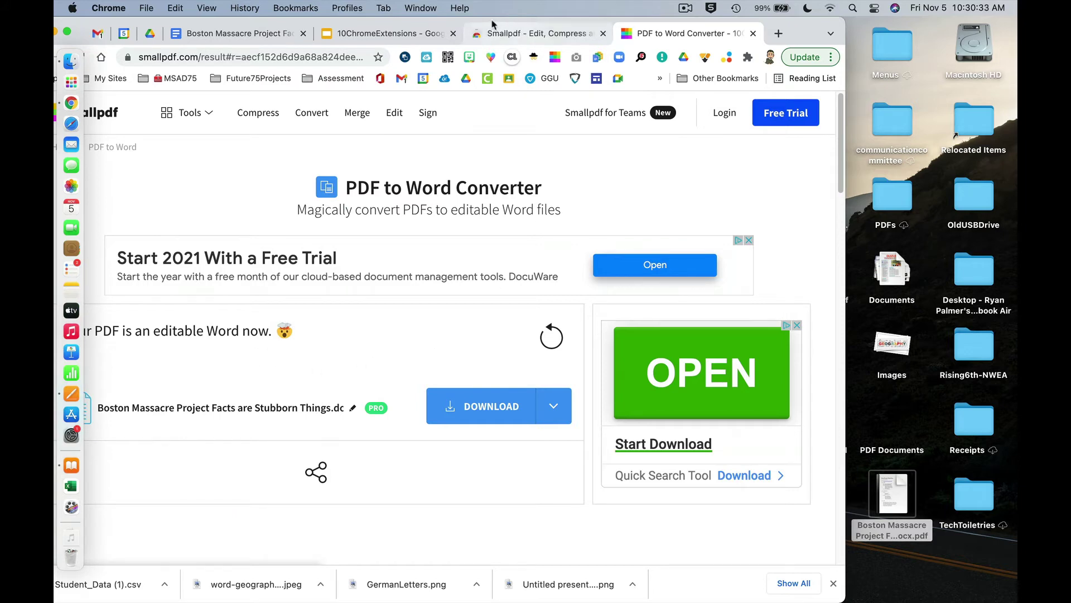
left_click_drag(468, 25, 571, 25)
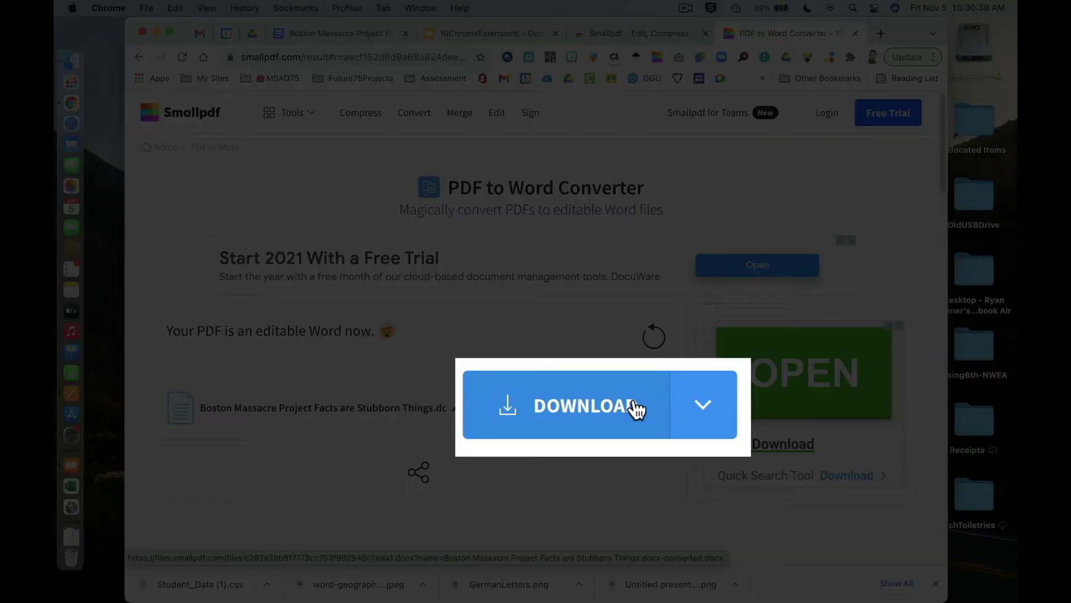
left_click(621, 407)
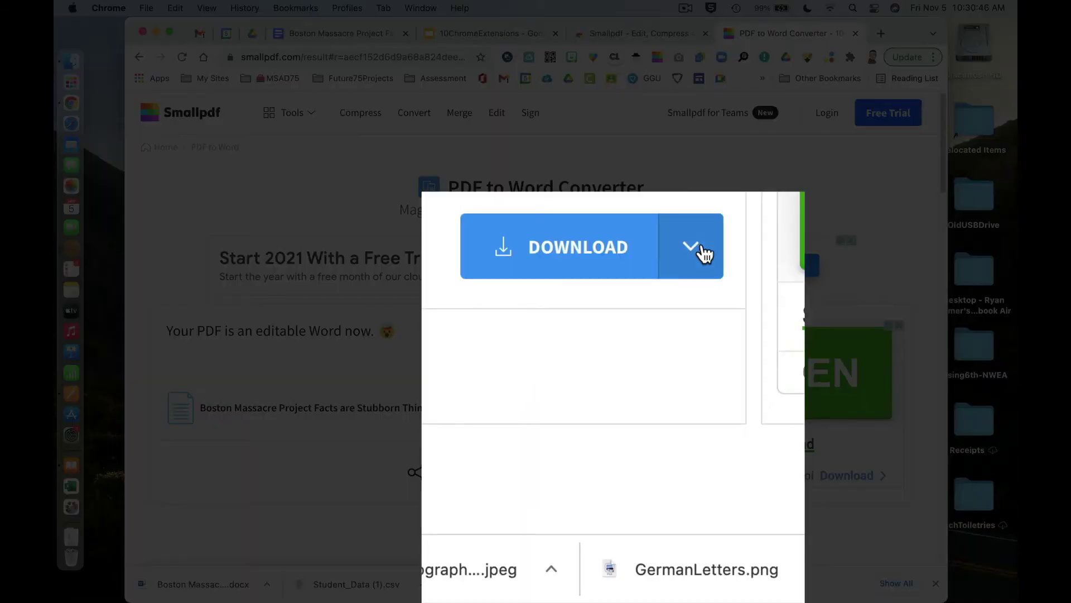
Step: Save the converted Boston Massacre Word file to My Drive and open it from the notification
left_click(655, 406)
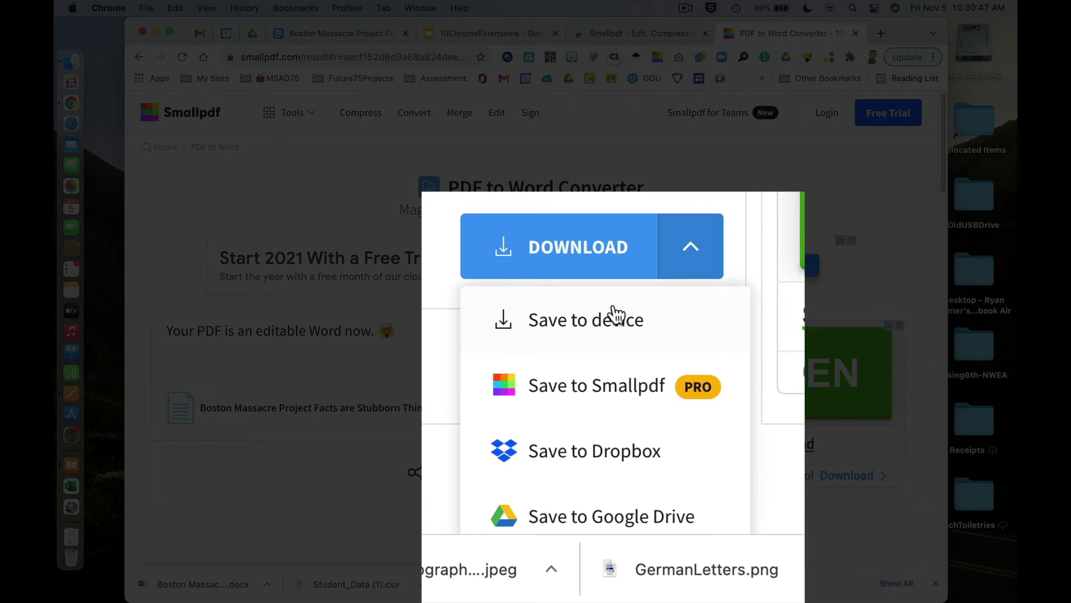
scroll(617, 315, "down", 3)
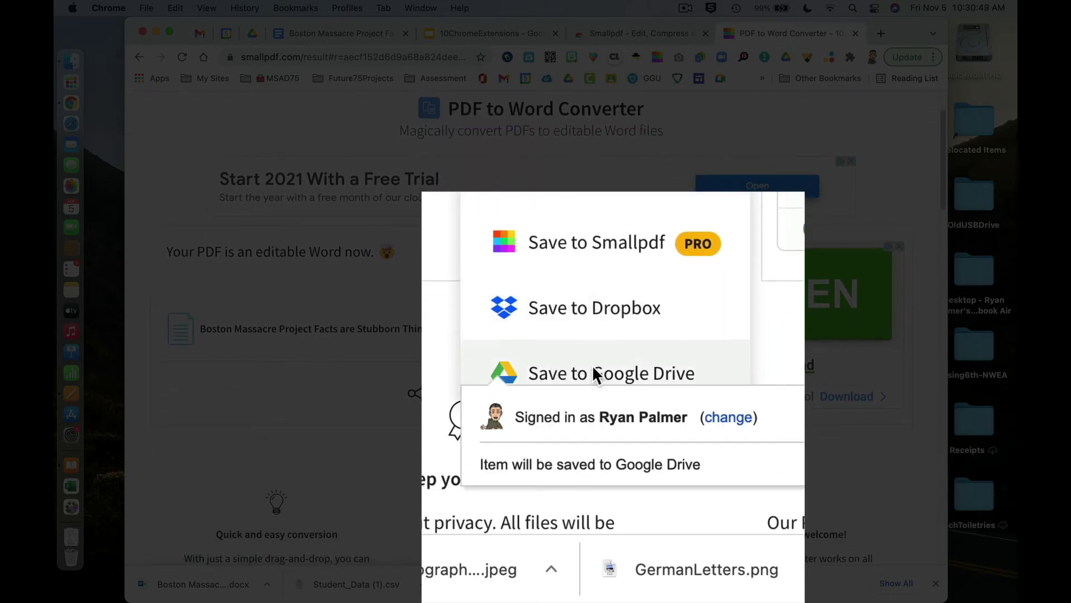
left_click(592, 372)
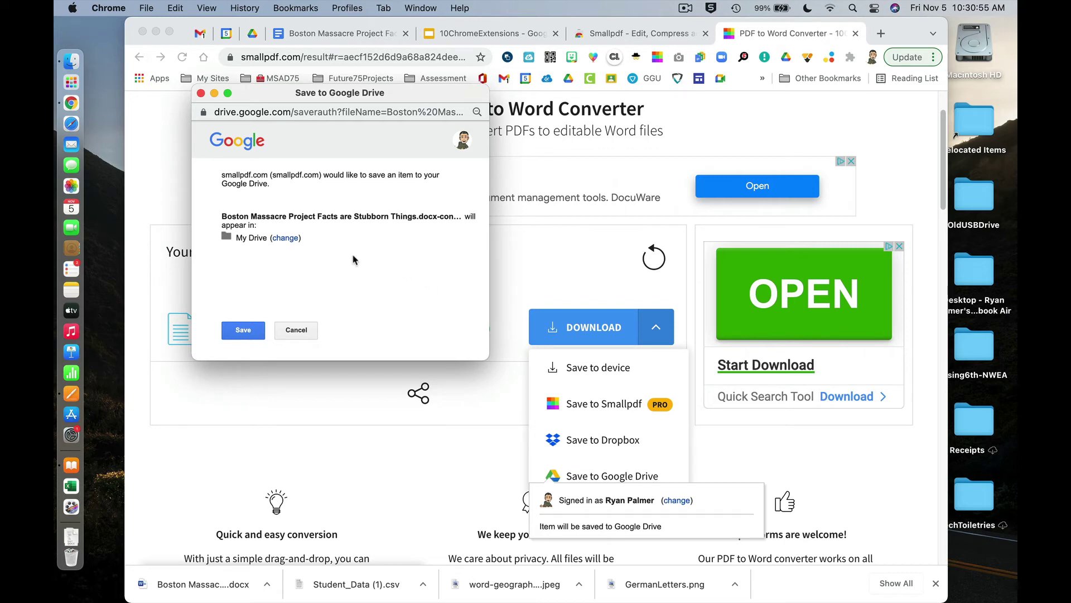
left_click(284, 243)
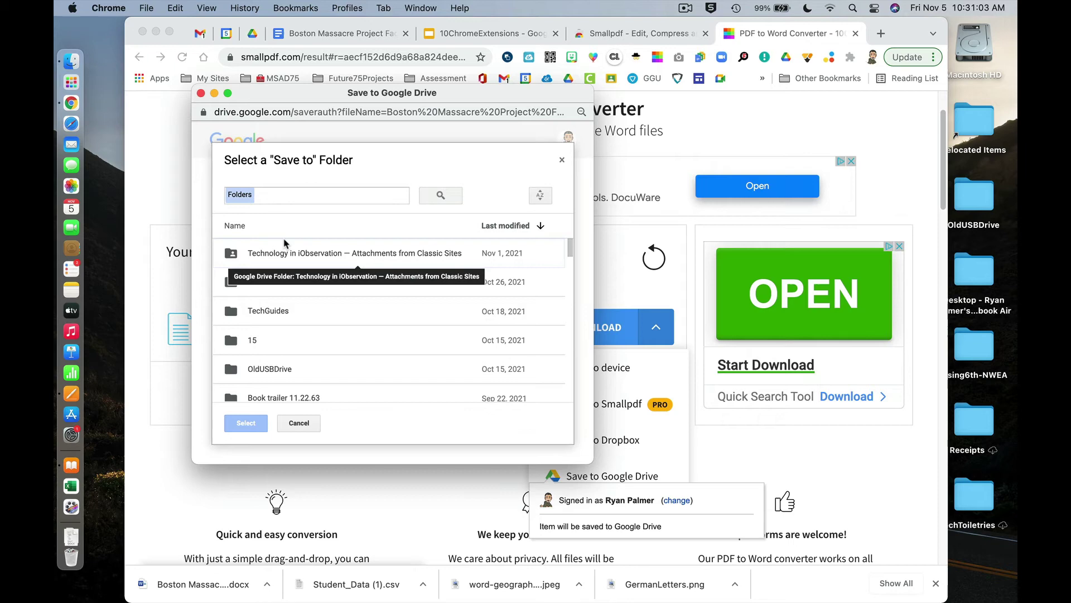
left_click(308, 423)
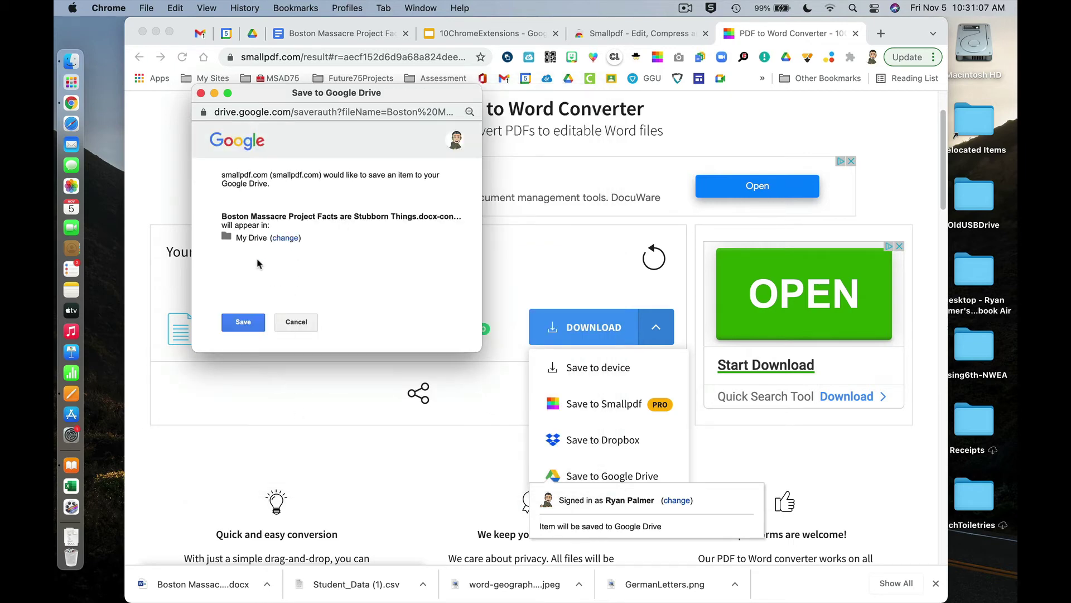
left_click(247, 323)
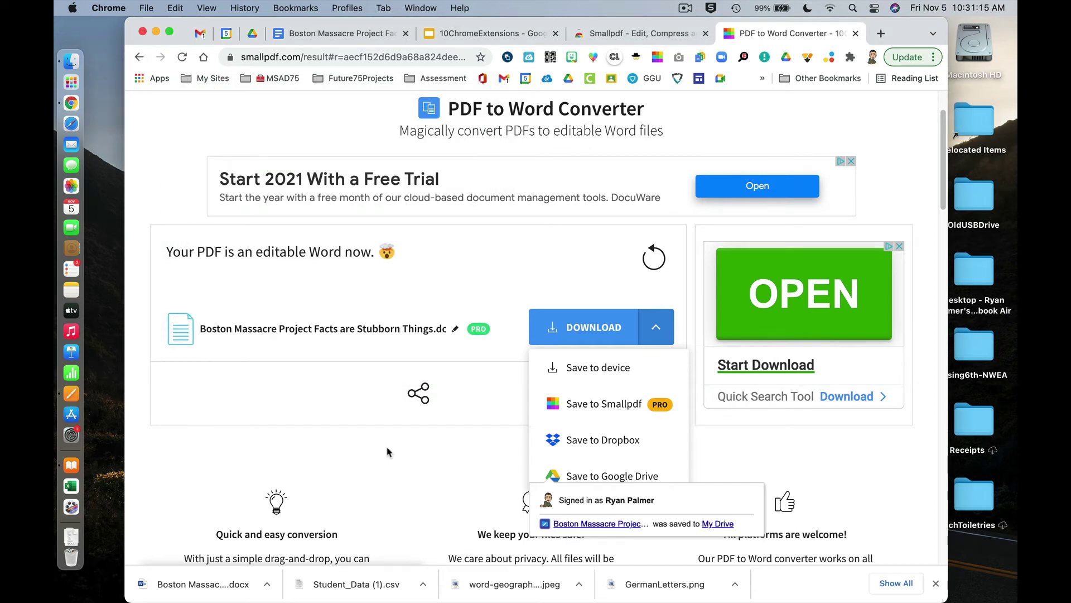
left_click(603, 524)
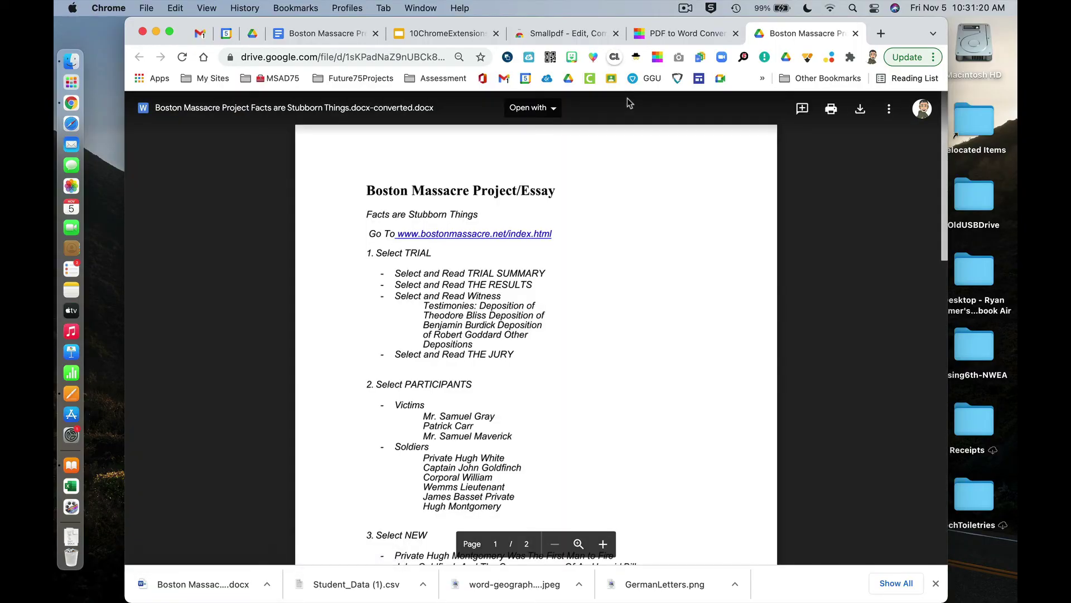
Step: Open the Boston Massacre file from the Drive preview with Google Docs
left_click(552, 112)
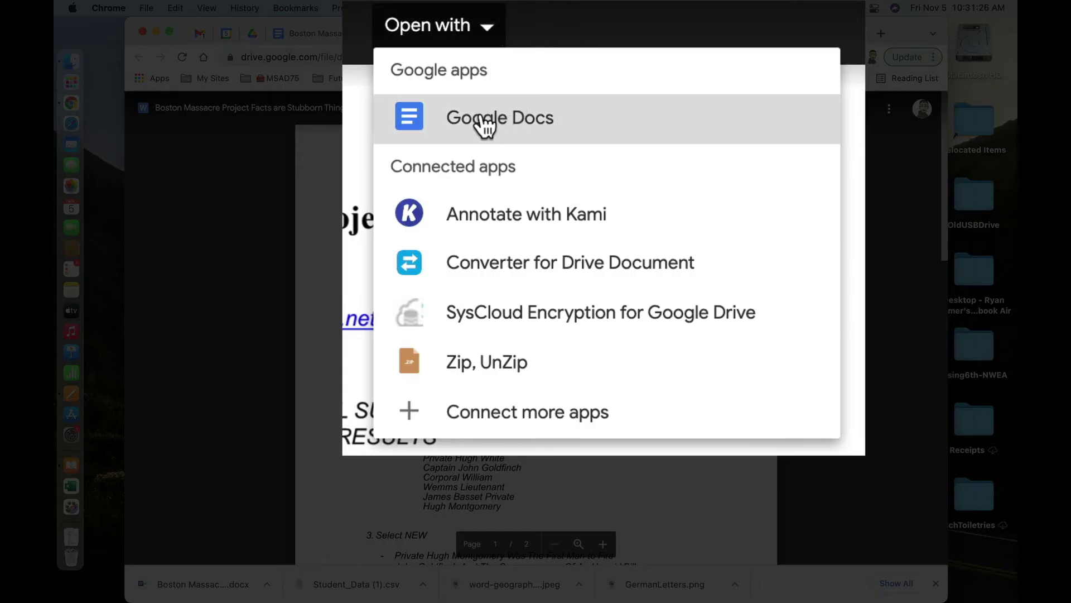
left_click(466, 125)
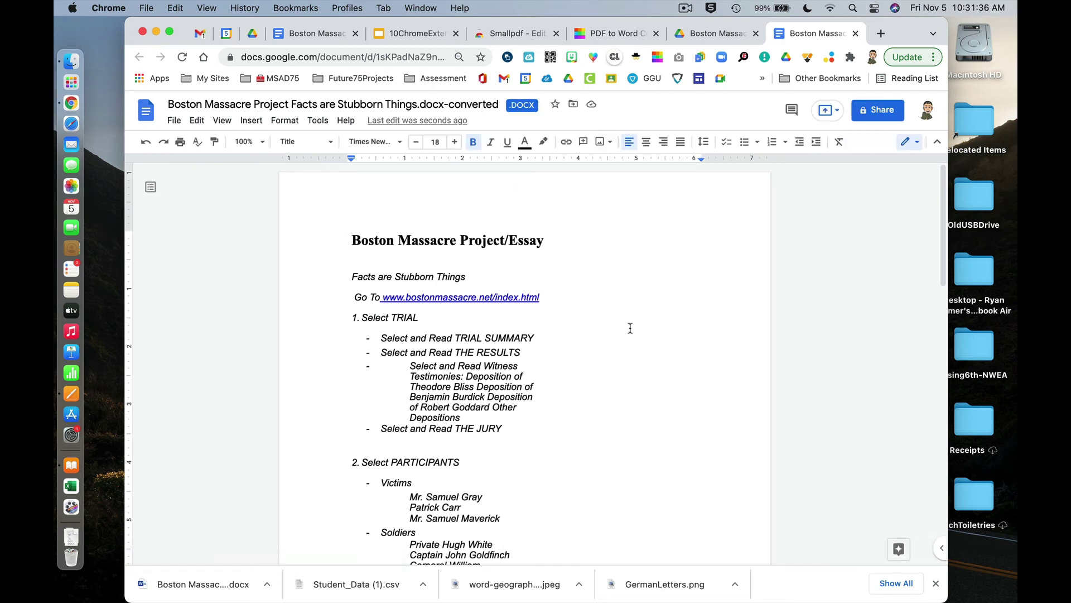
Step: Scroll through the converted document and click into the TRIAL list to check its formatting
scroll(630, 274, "down", 1)
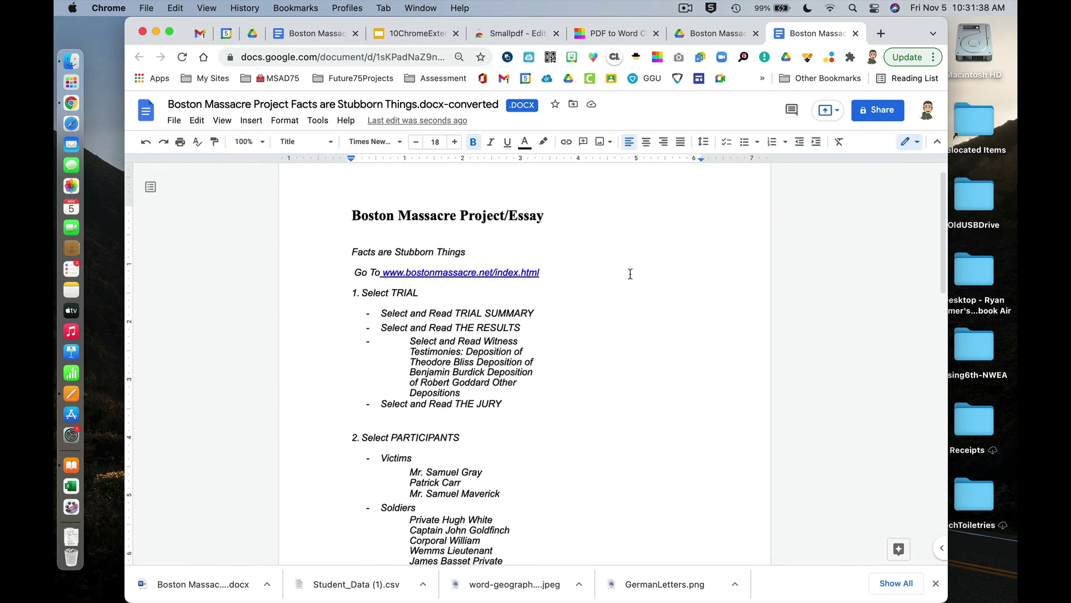
scroll(629, 274, "down", 3)
scroll(629, 273, "up", 2)
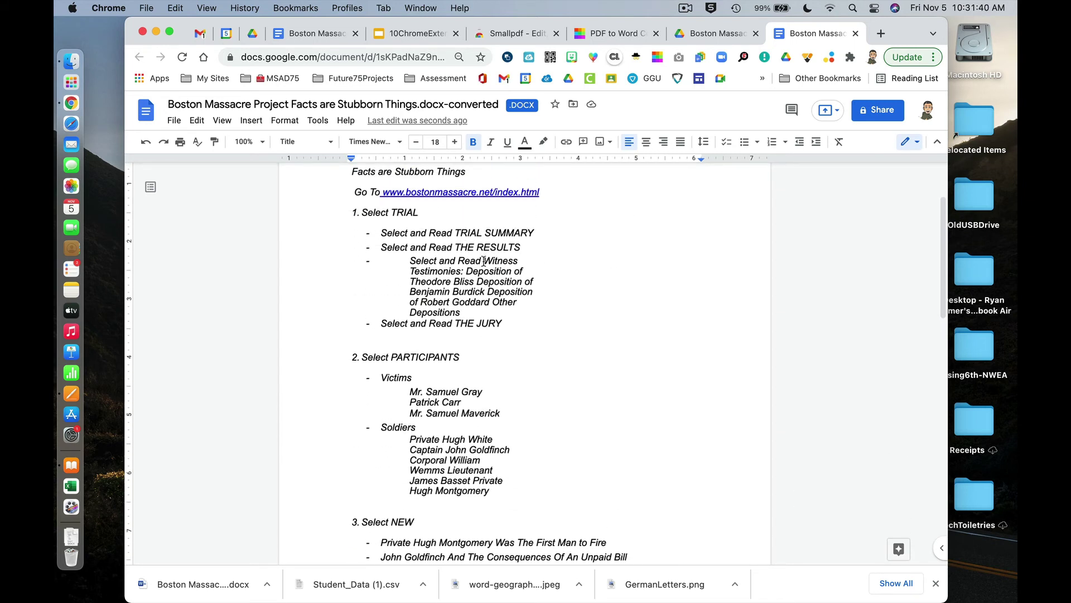
left_click(542, 256)
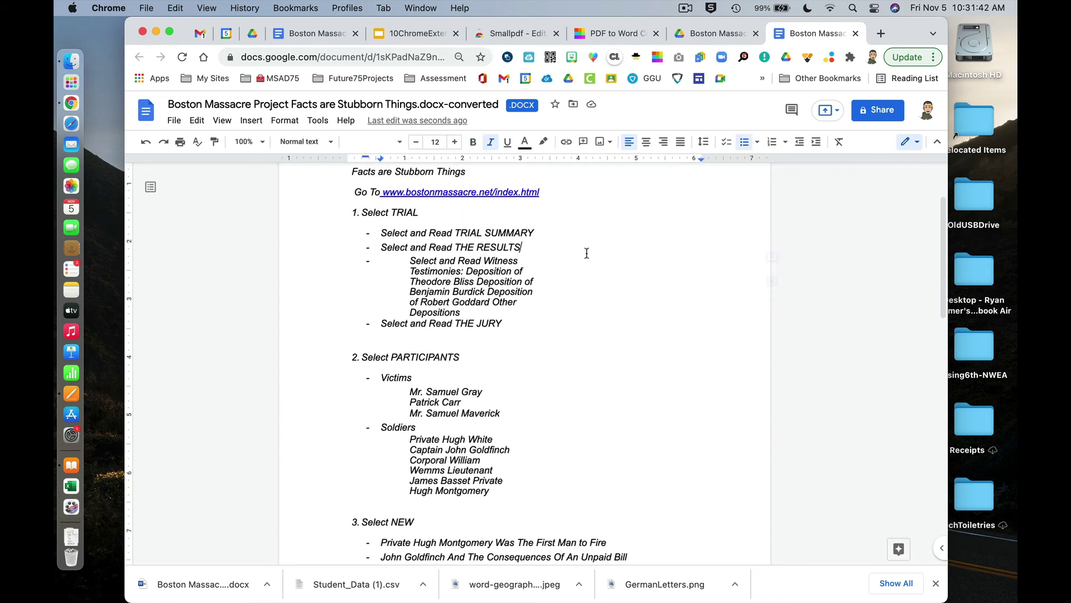
scroll(586, 251, "down", 10)
scroll(587, 252, "down", 5)
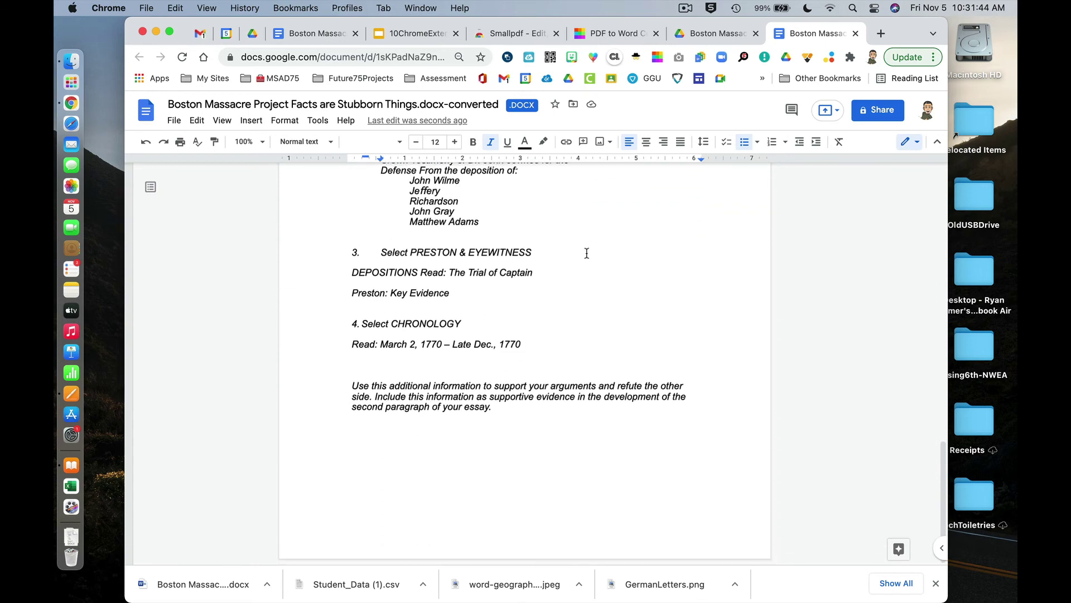
scroll(586, 253, "up", 7)
scroll(586, 252, "up", 12)
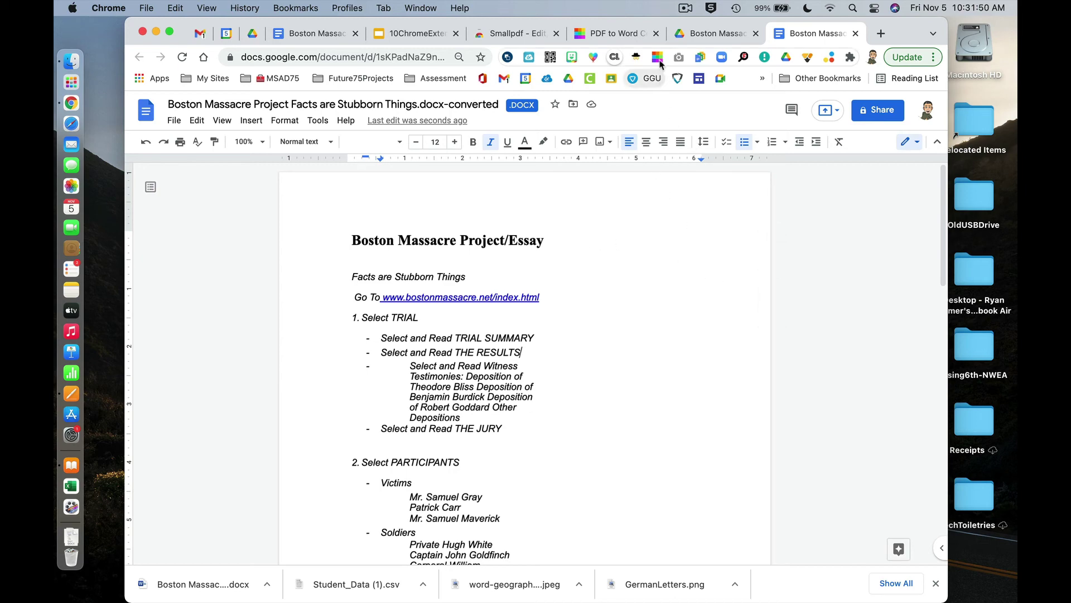
left_click(659, 62)
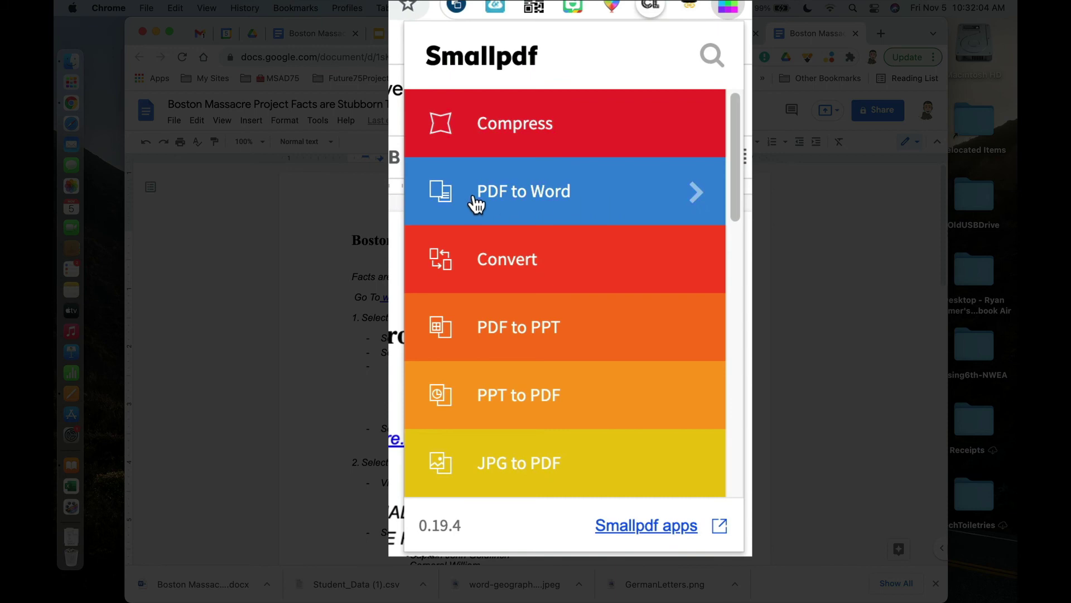
scroll(603, 272, "down", 3)
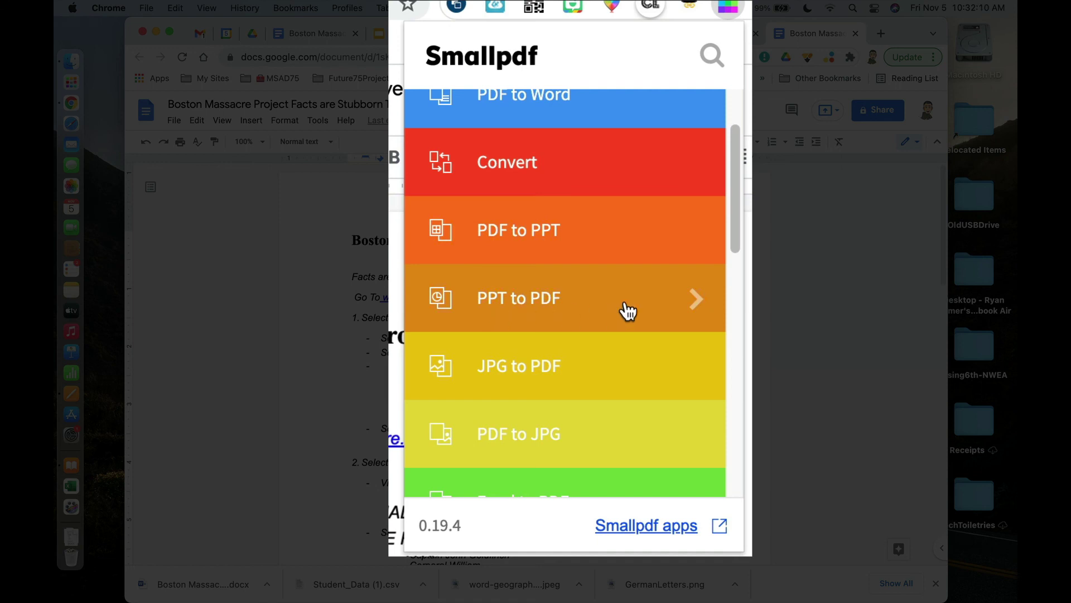
scroll(624, 309, "down", 3)
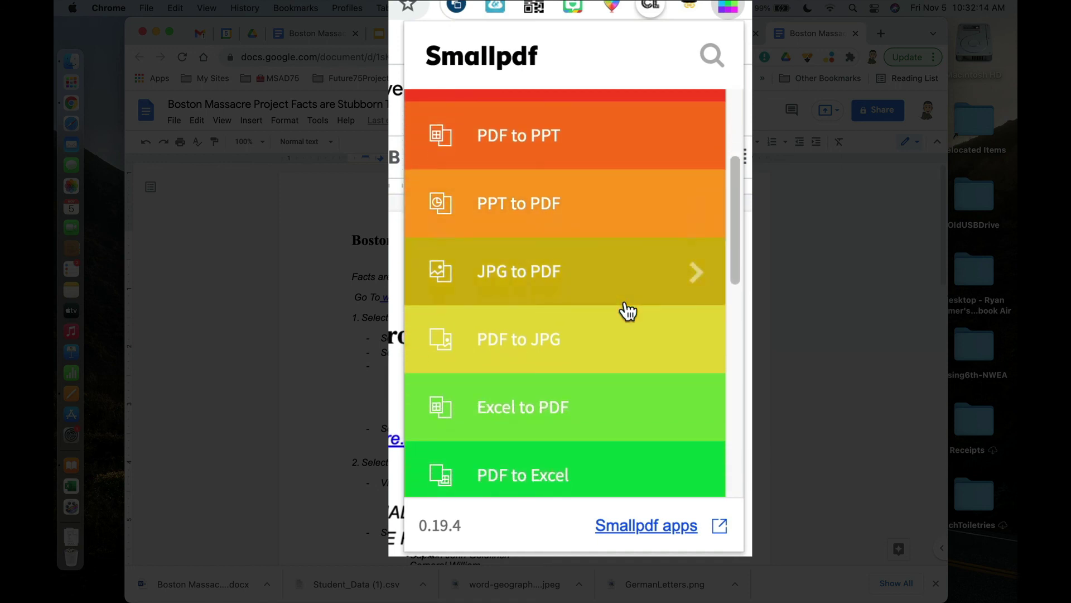
scroll(628, 311, "down", 10)
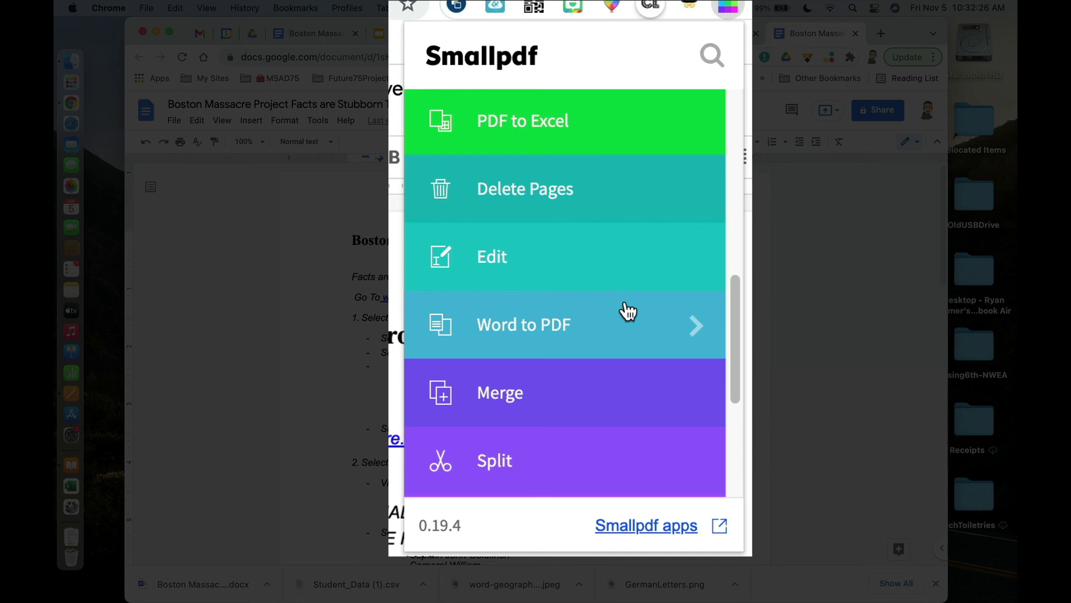
scroll(627, 311, "down", 5)
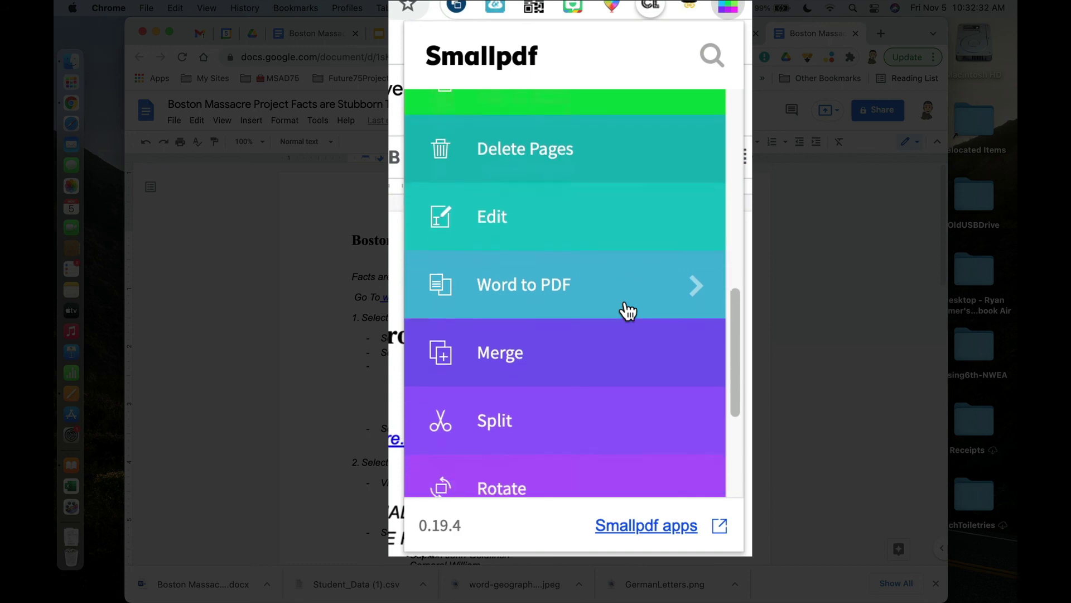